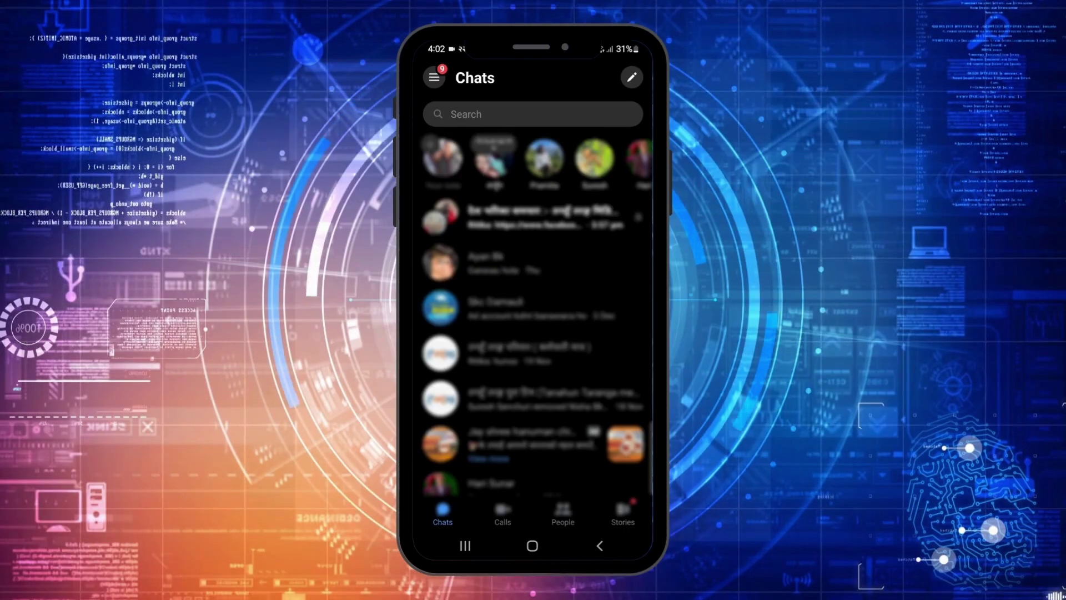
# Step: Open the Me settings page from the side menu and scroll down to the Preferences section
pyautogui.click(434, 78)
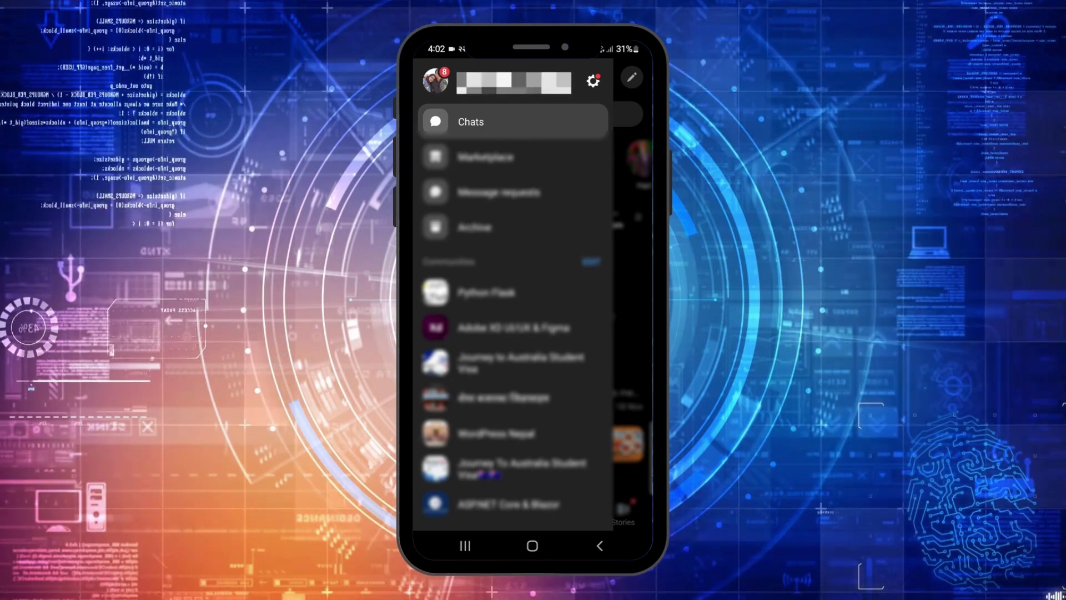
pyautogui.click(591, 80)
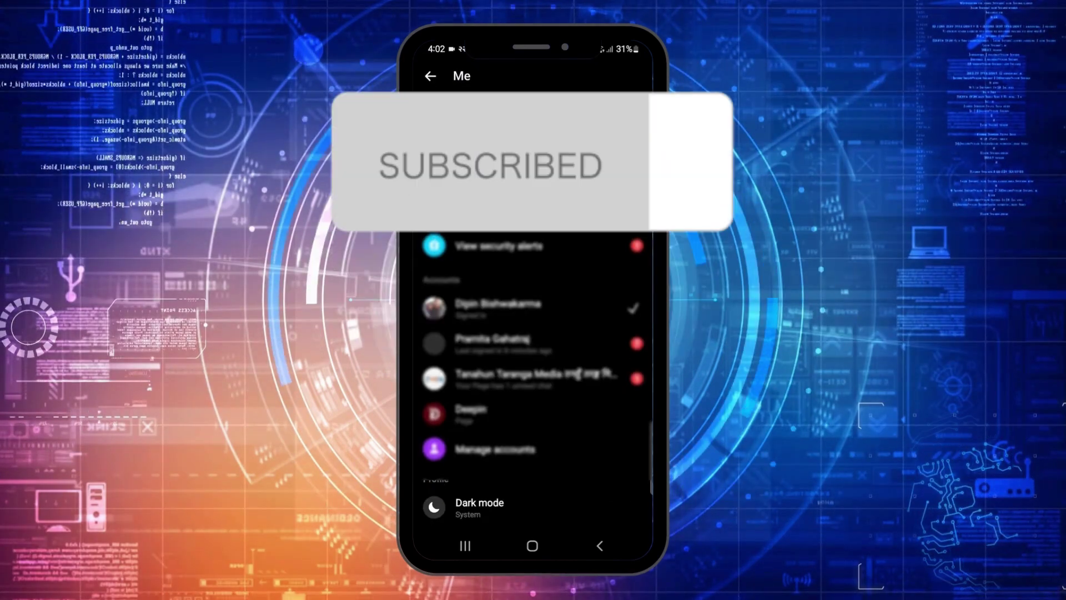
pyautogui.scroll(-3, 532, 333)
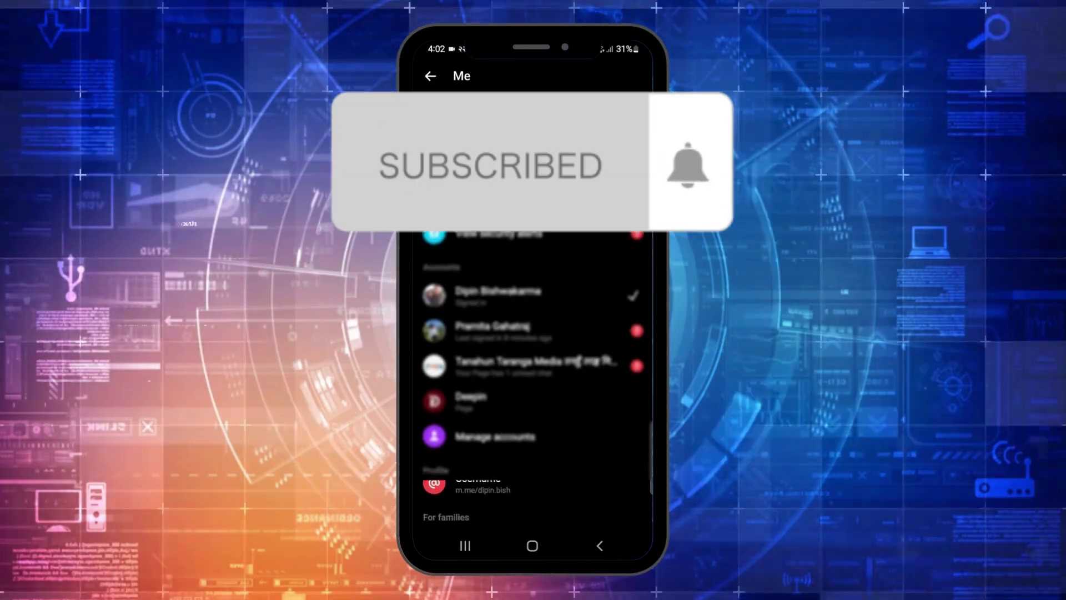
pyautogui.scroll(-5, 532, 333)
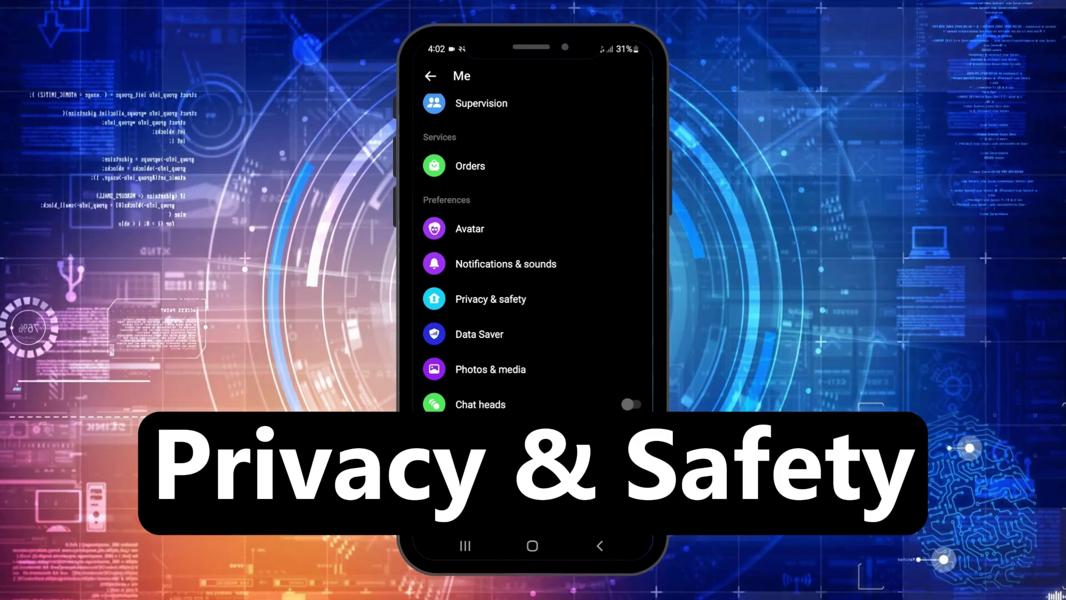
# Step: Open Privacy & safety from the Me settings list
pyautogui.click(488, 299)
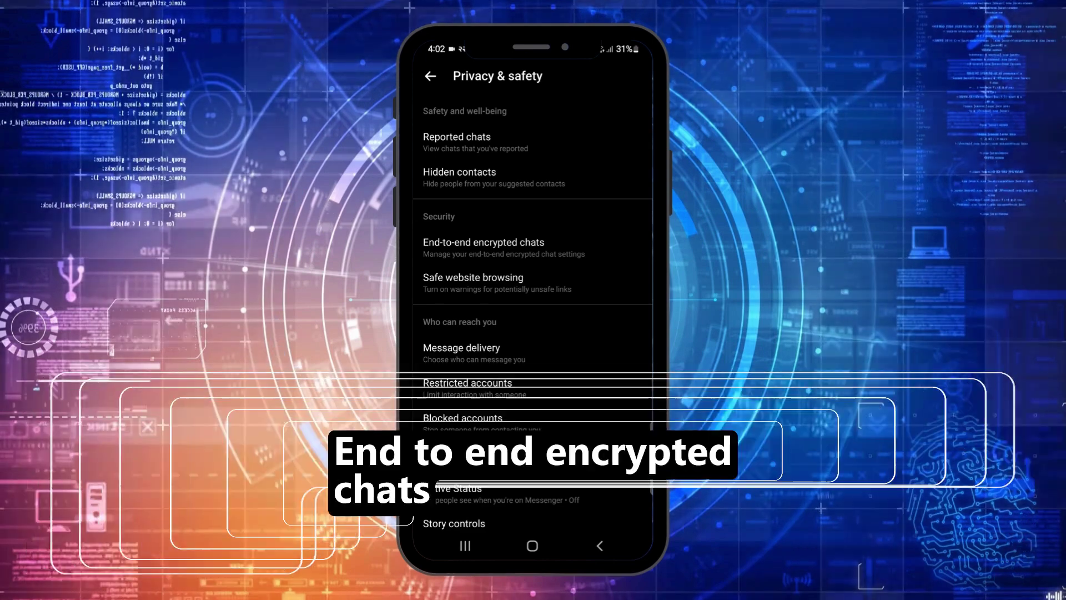
# Step: Open End-to-end encrypted chats under Security to reach the secure storage options
pyautogui.click(581, 245)
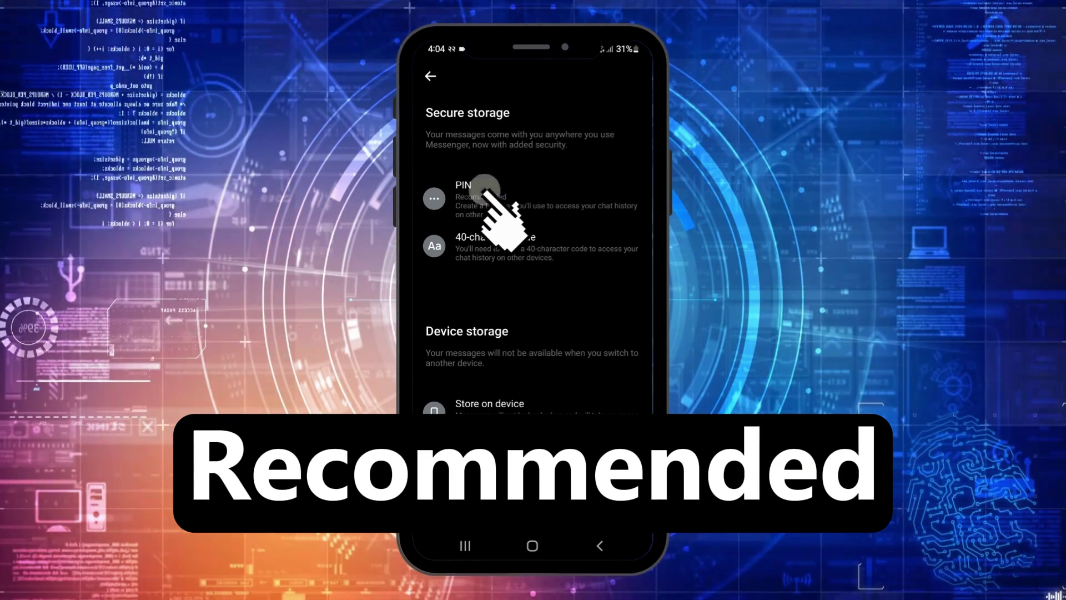
# Step: Choose PIN for secure storage and enter a new six-digit PIN in the Create your PIN boxes
pyautogui.click(485, 188)
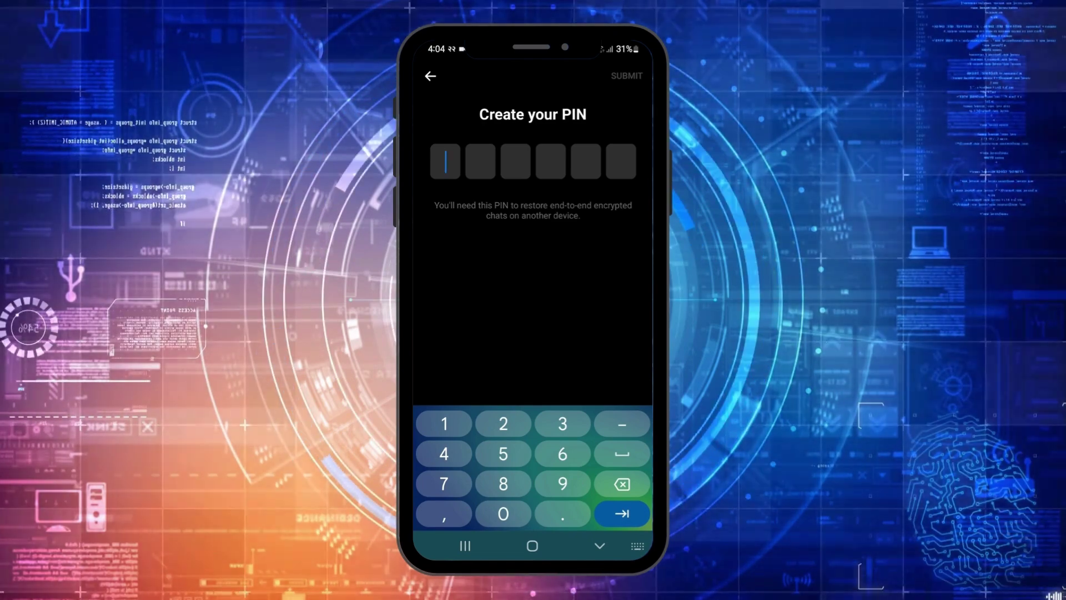
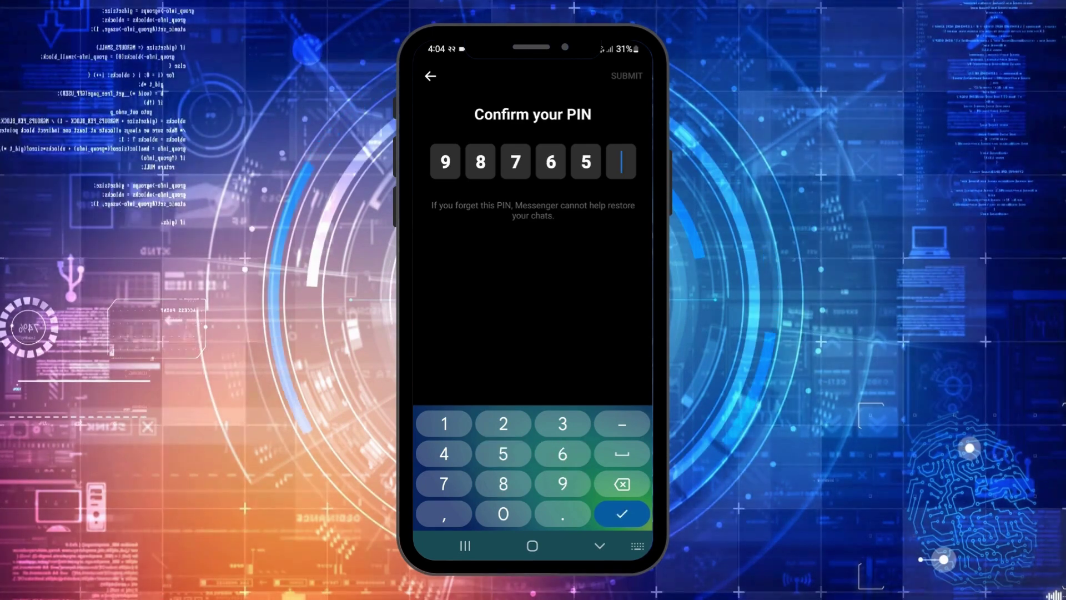